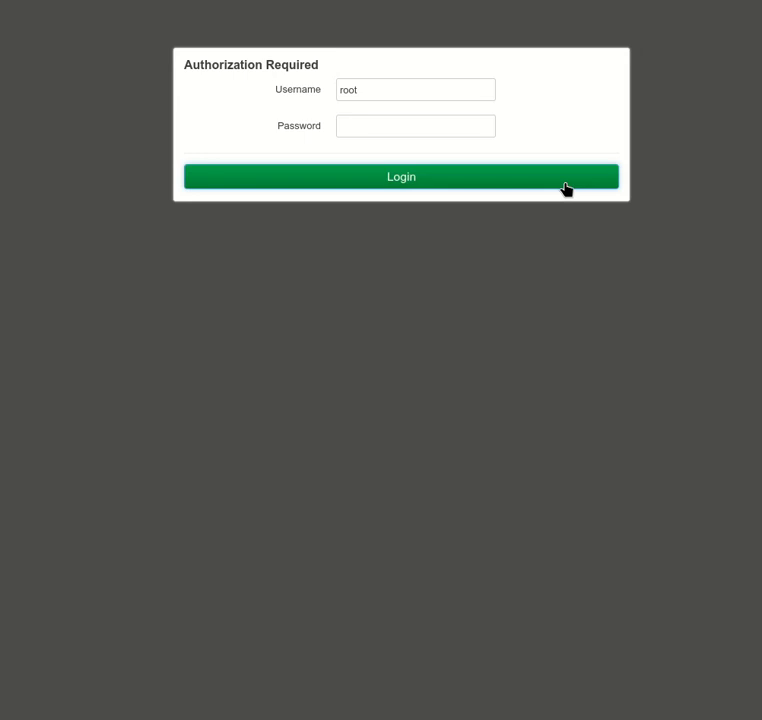
Log in and open the Router Password page under System > Administration.
click(566, 185)
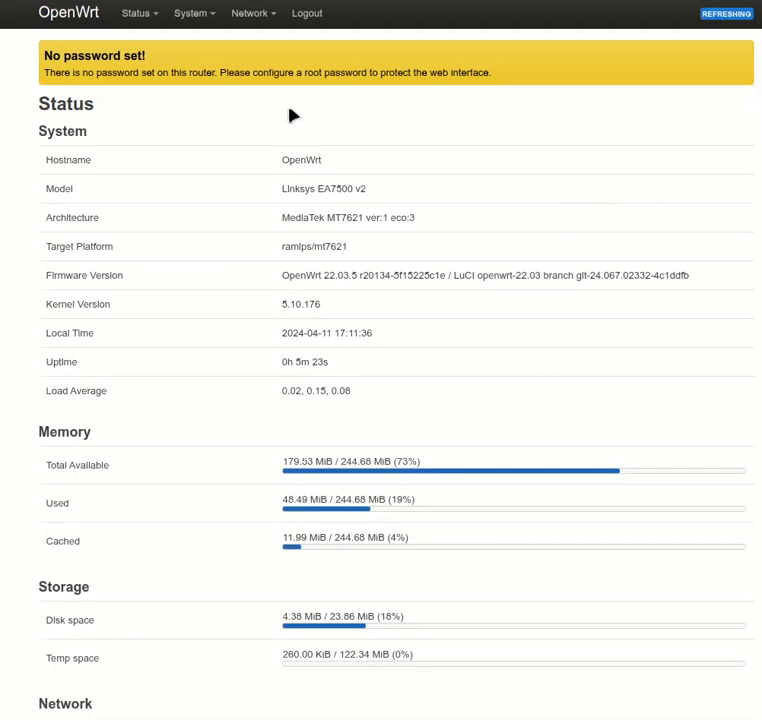
mouse_move(206, 31)
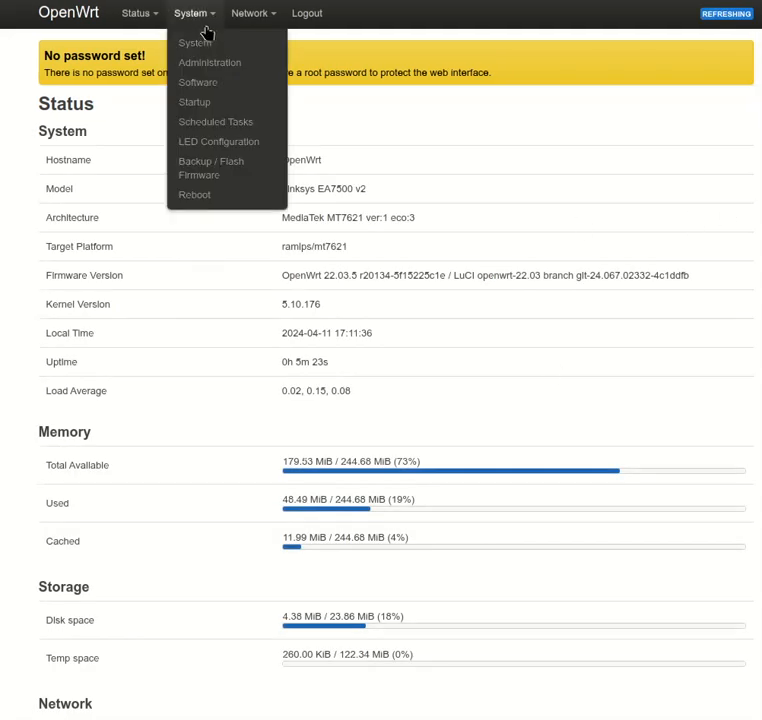
click(210, 65)
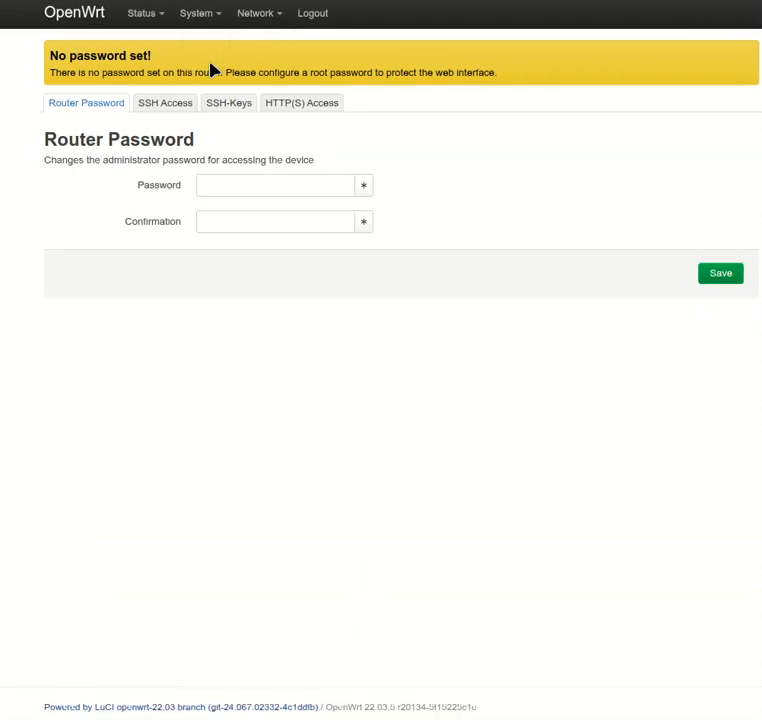
click(252, 182)
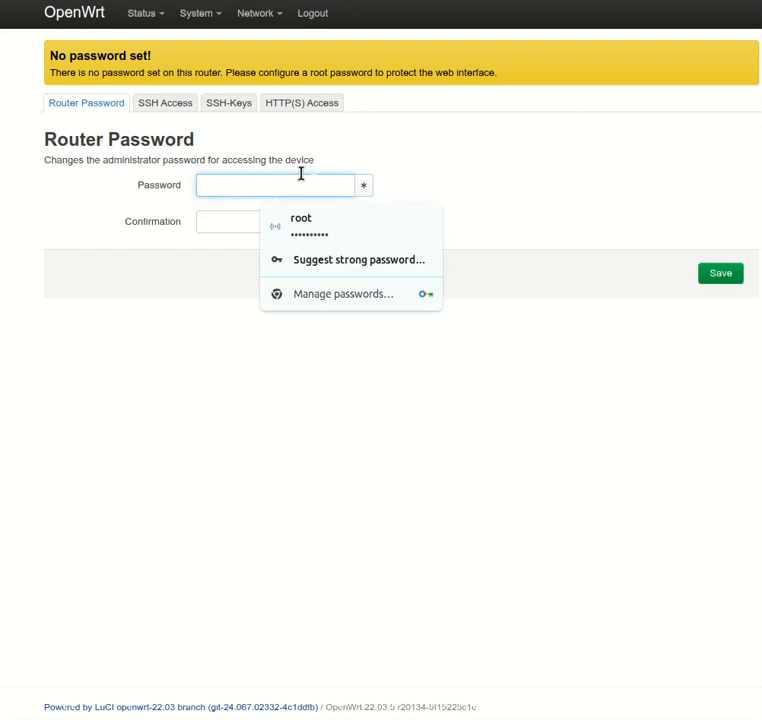
key(Escape)
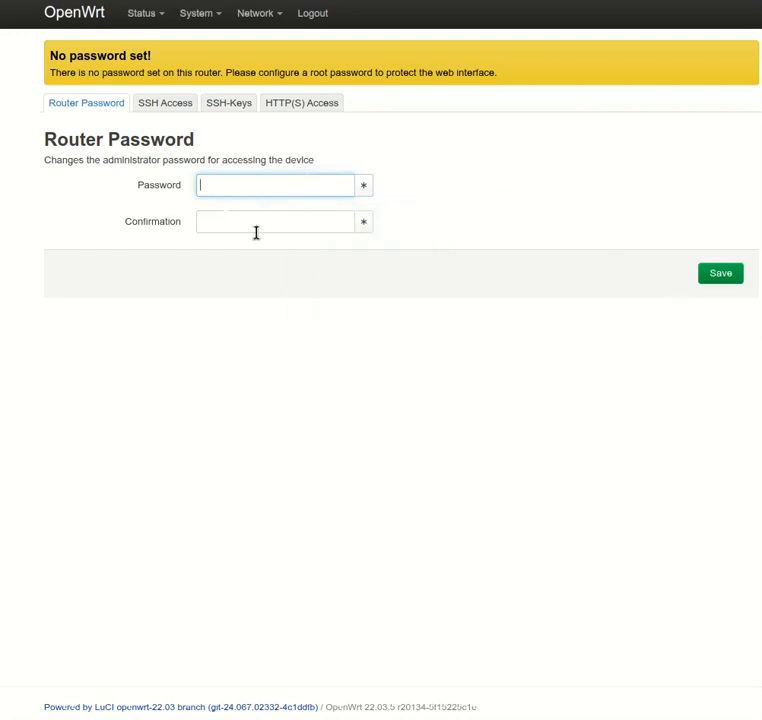
Save the Router Password page with empty fields and go to the Wireless Overview.
click(725, 277)
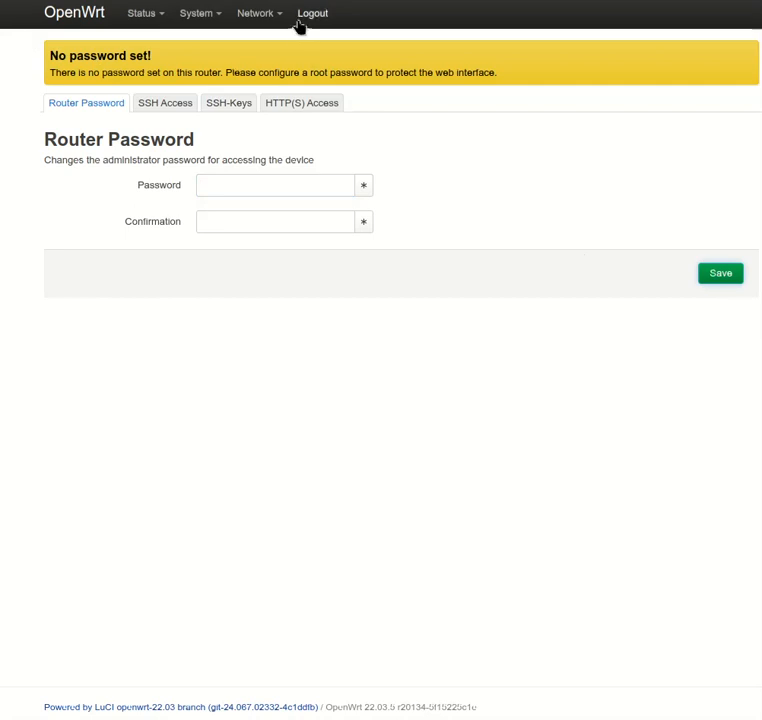
mouse_move(260, 22)
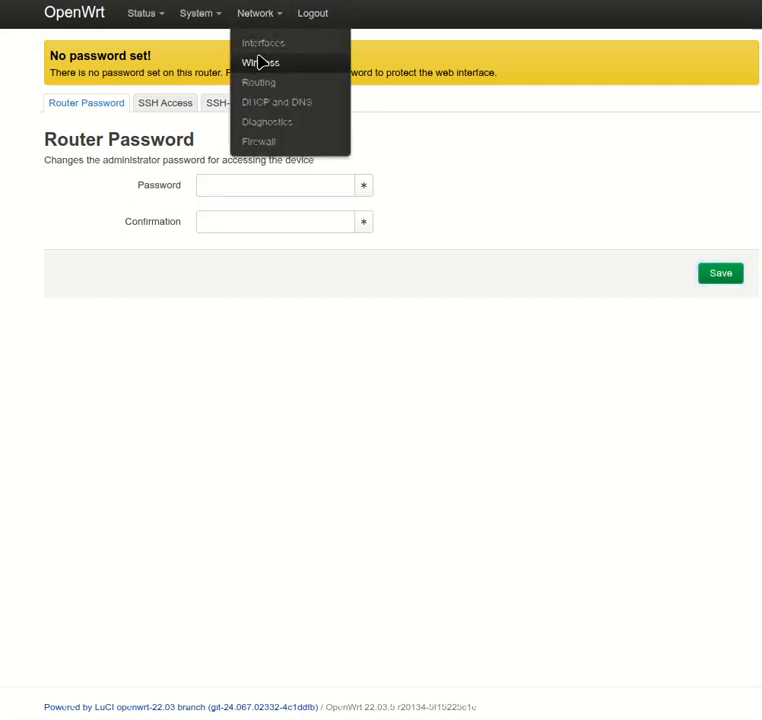
click(259, 62)
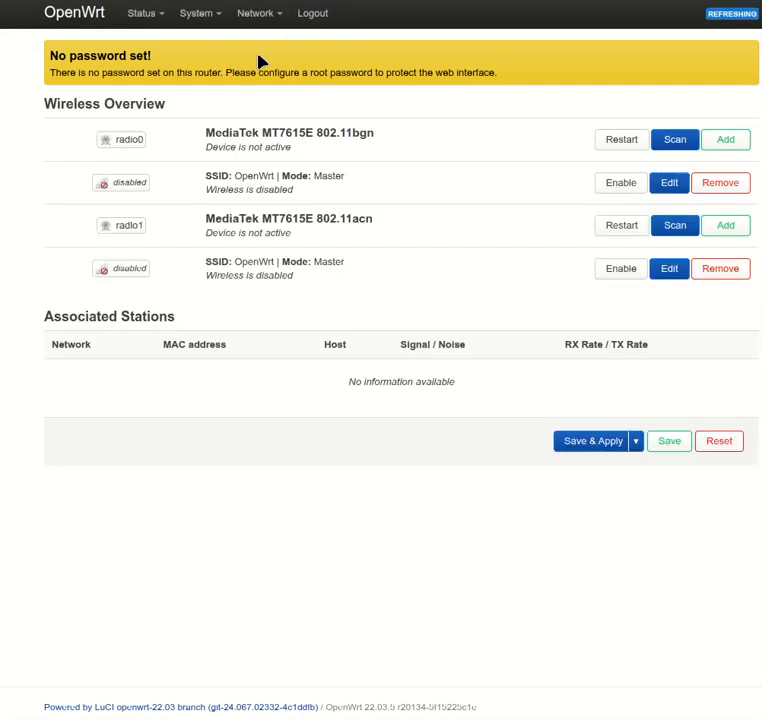
Edit the 5 GHz radio1 network and change its ESSID from OpenWrt to 'My Wireless'.
click(627, 270)
click(662, 275)
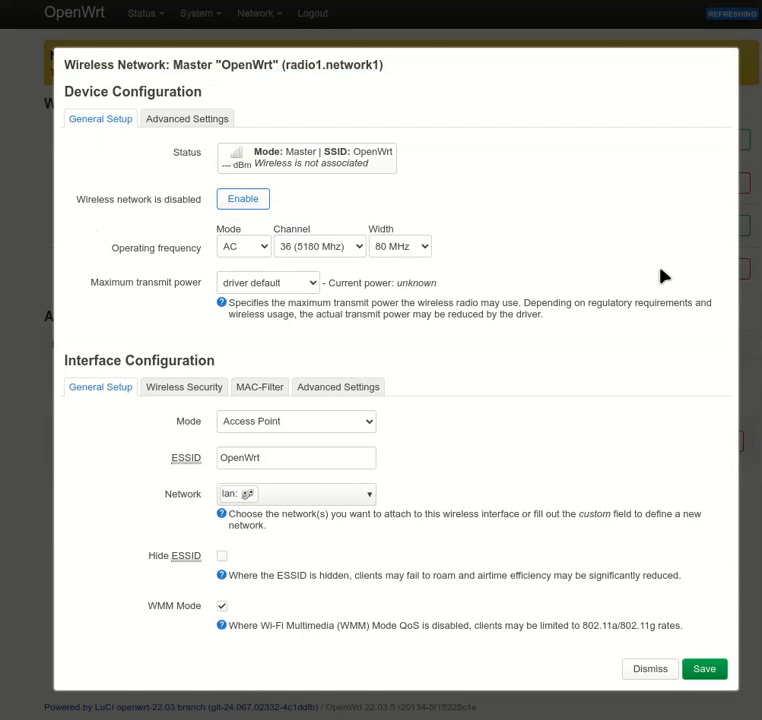
click(296, 462)
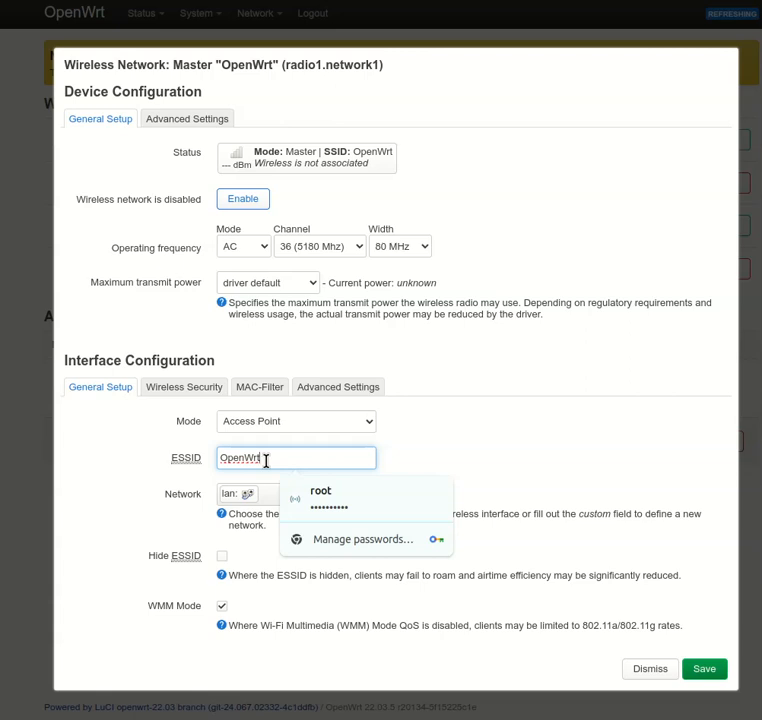
key(BackSpace)
key(BackSpace)
key(BackSpace)
key(BackSpace)
key(BackSpace)
key(BackSpace)
key(BackSpace)
text(M)
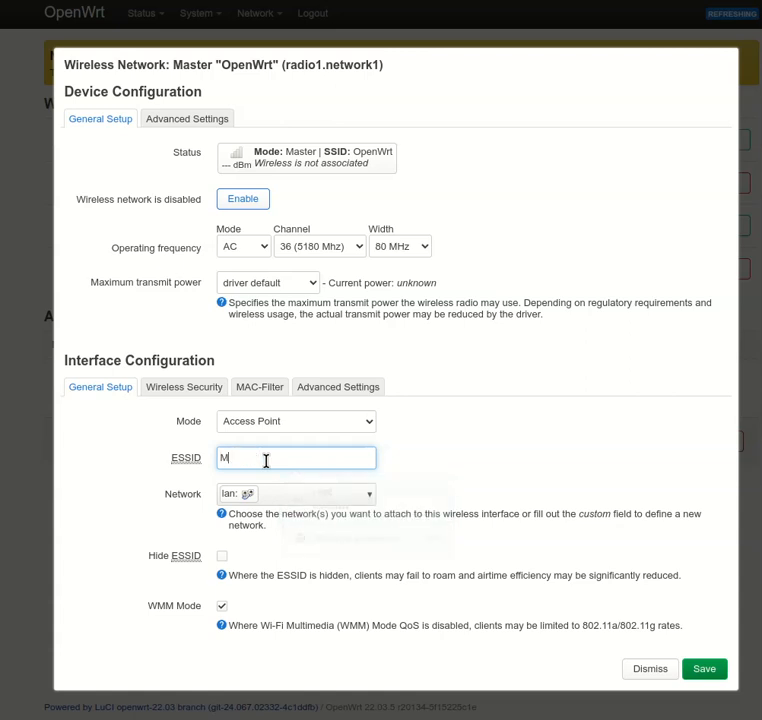
text(y Wireless)
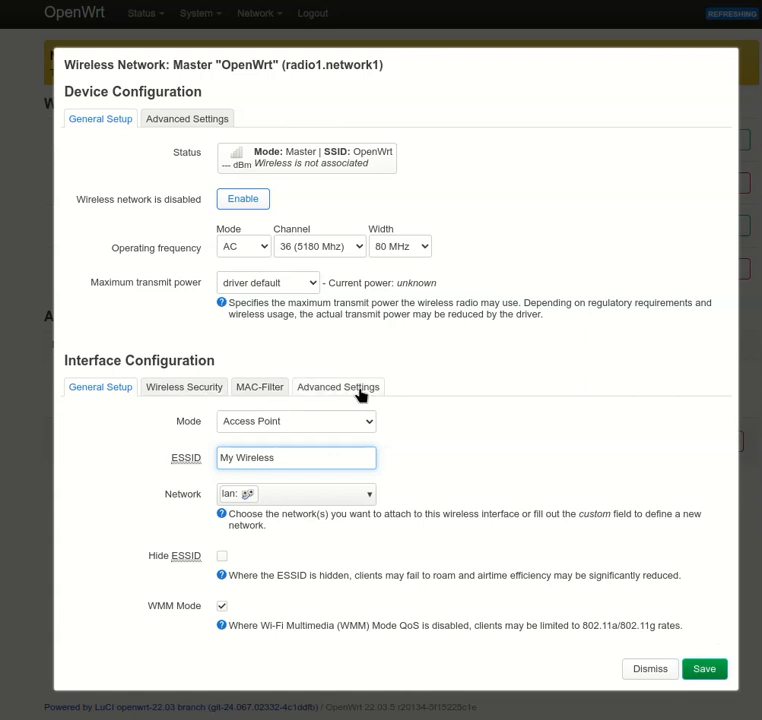
click(417, 497)
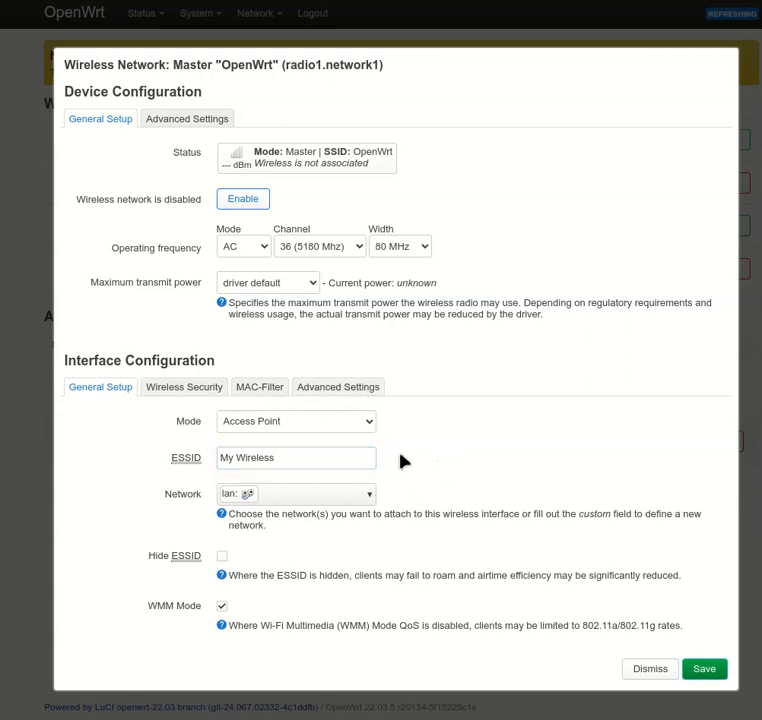
Set Wireless Security to WPA2-PSK/WPA3-SAE Mixed Mode and enter the wireless key.
click(192, 397)
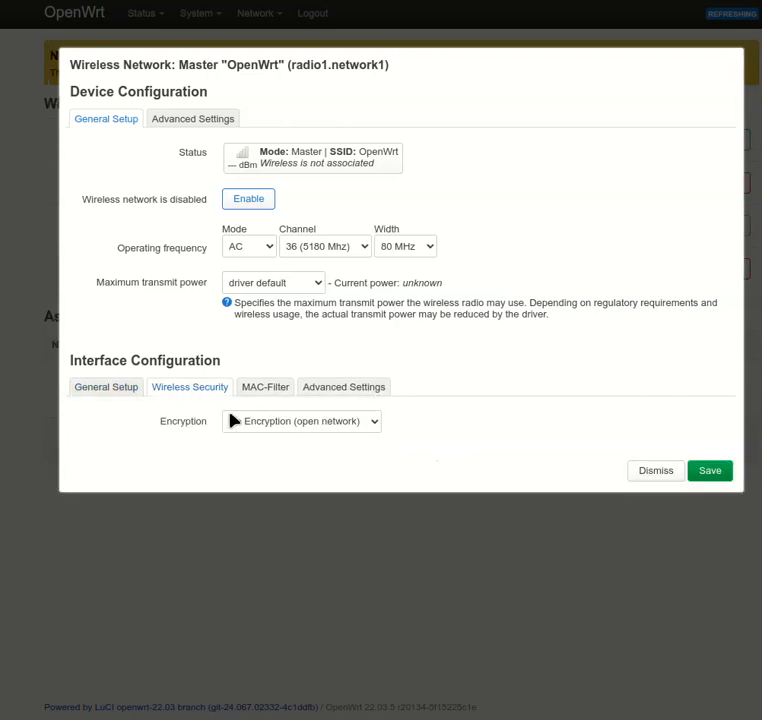
click(279, 426)
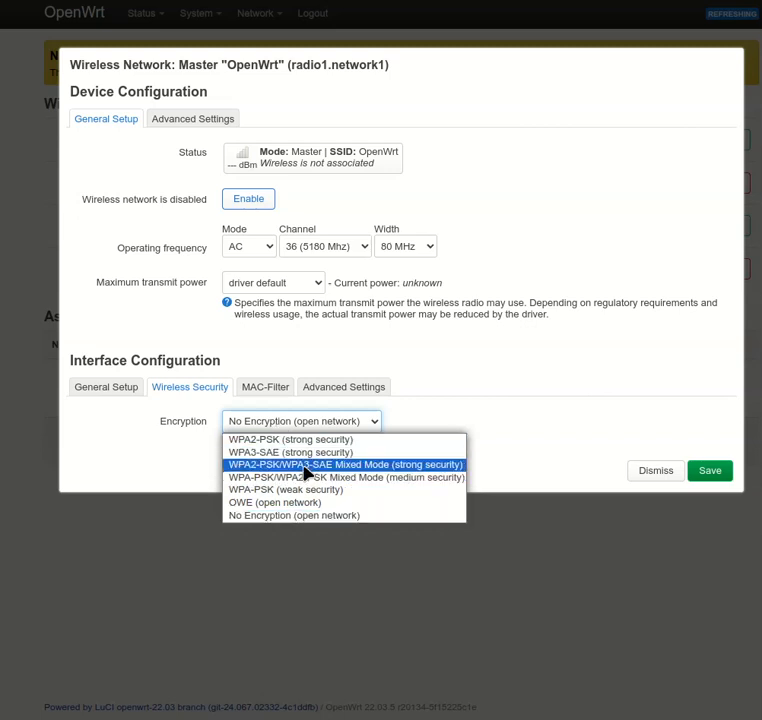
click(307, 466)
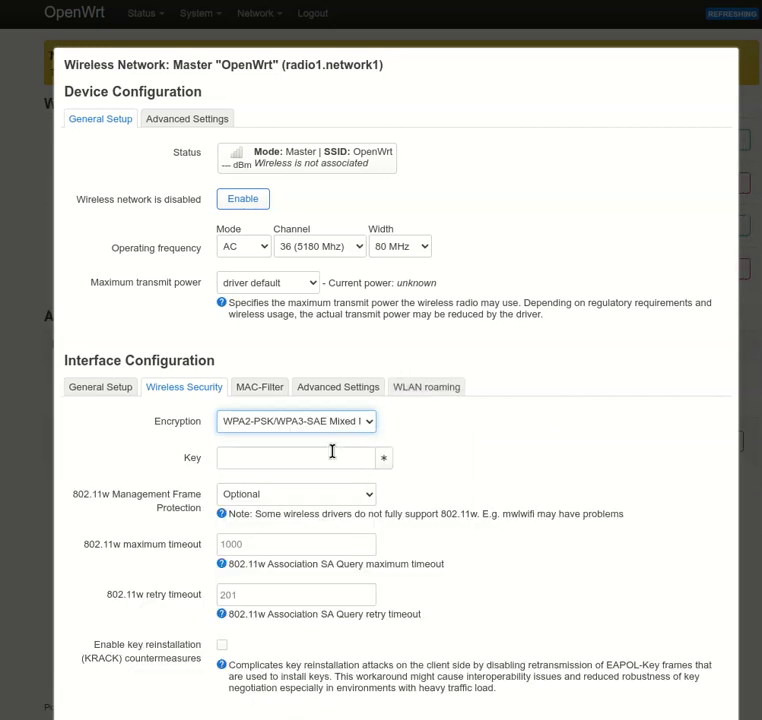
click(332, 452)
click(505, 452)
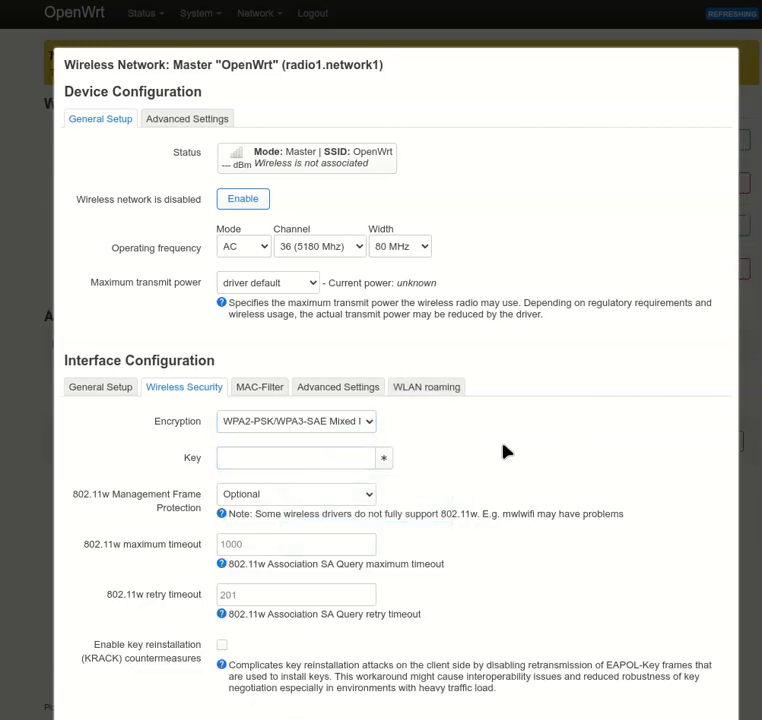
click(316, 462)
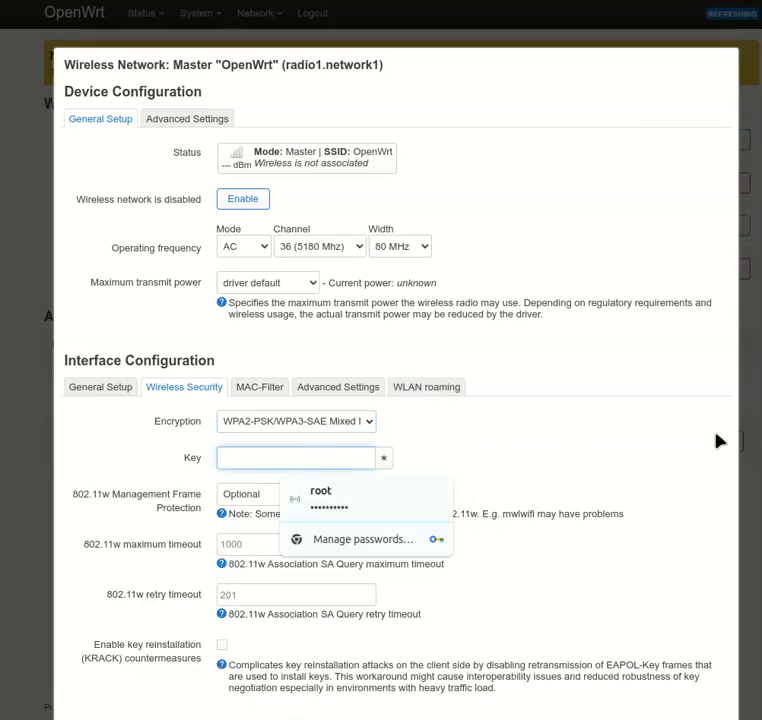
click(465, 441)
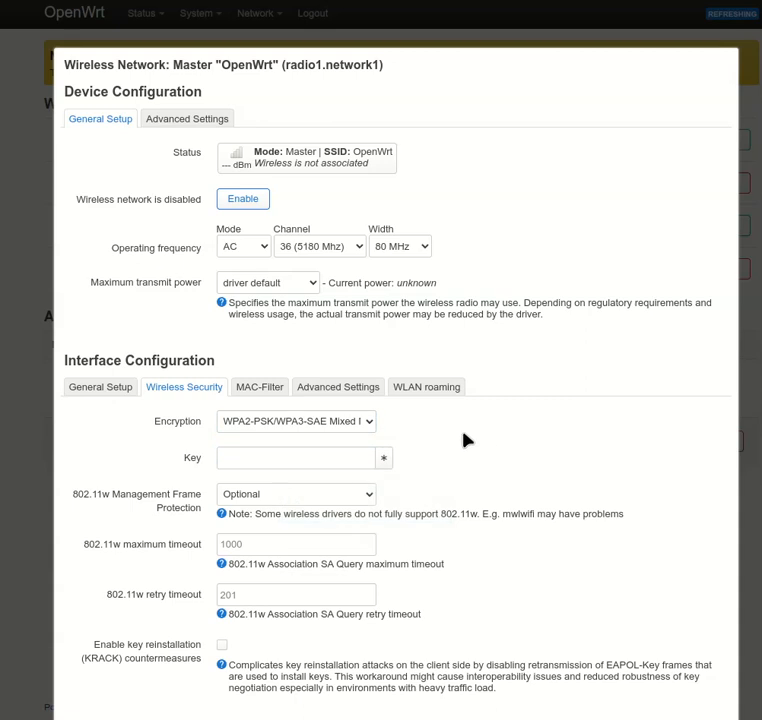
click(331, 450)
text(•)
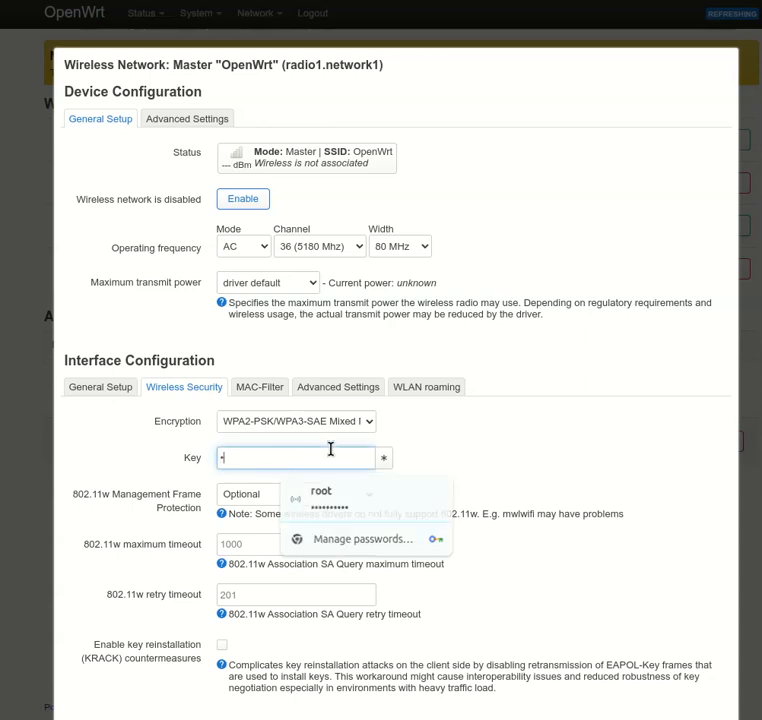
text(••••••)
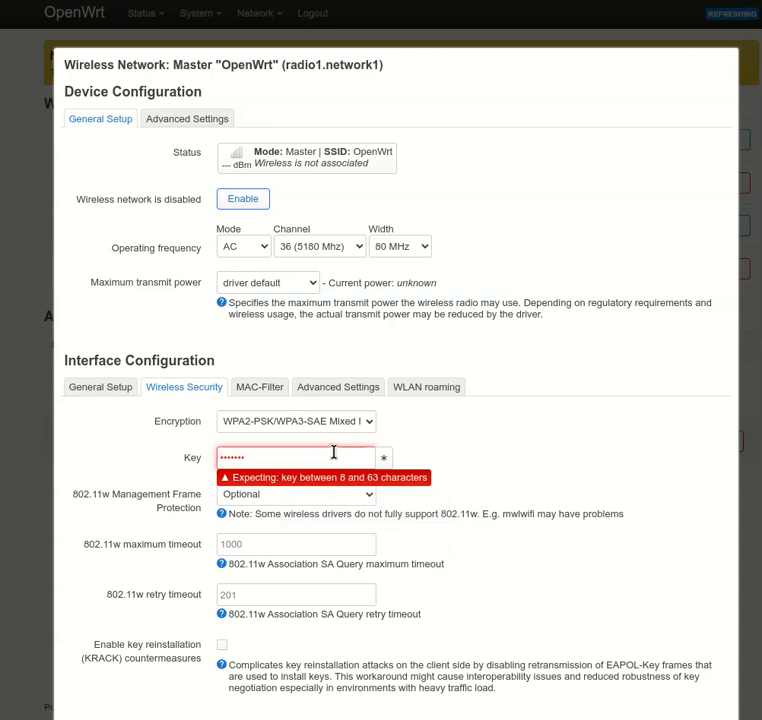
text(••)
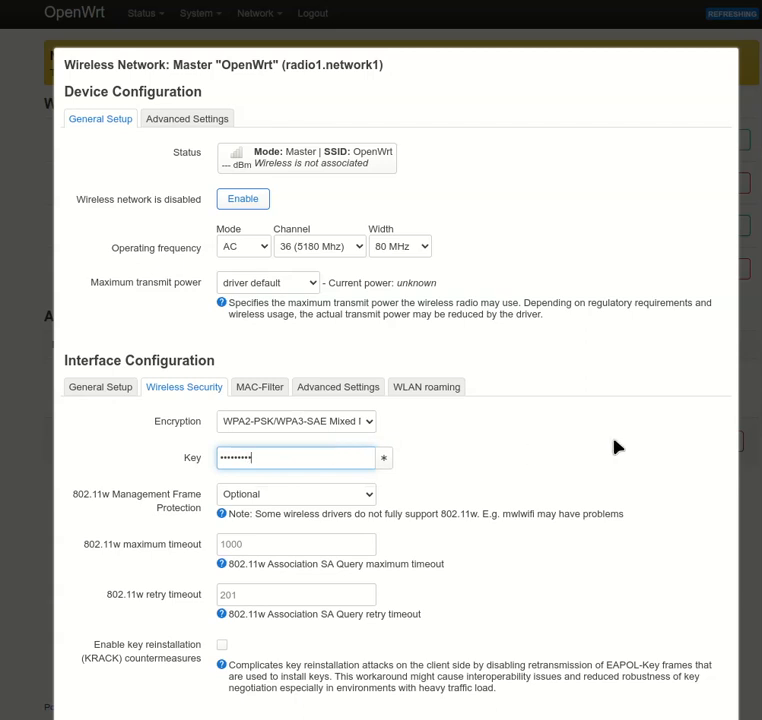
Save the radio1 network settings and apply all pending changes to the router.
scroll(617, 447, down, 2)
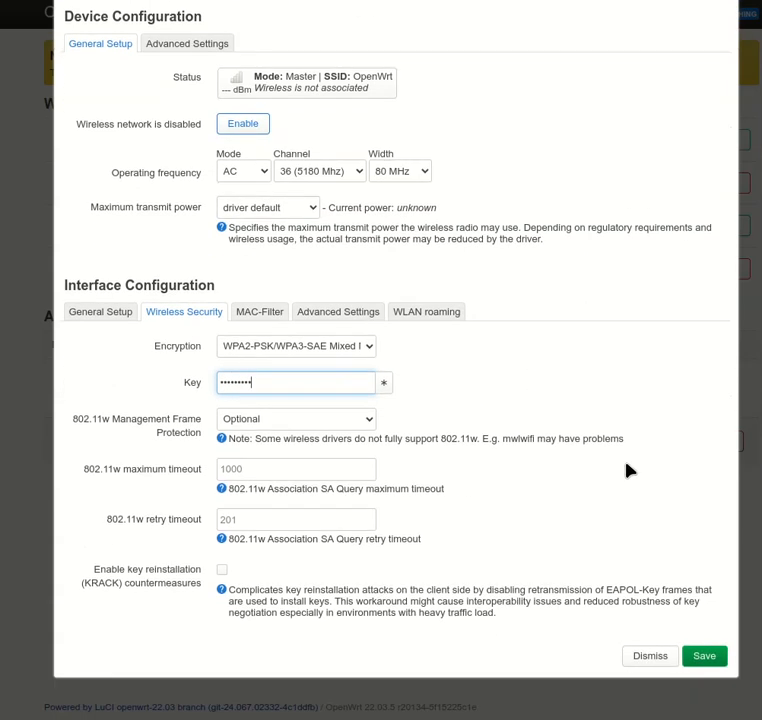
click(697, 657)
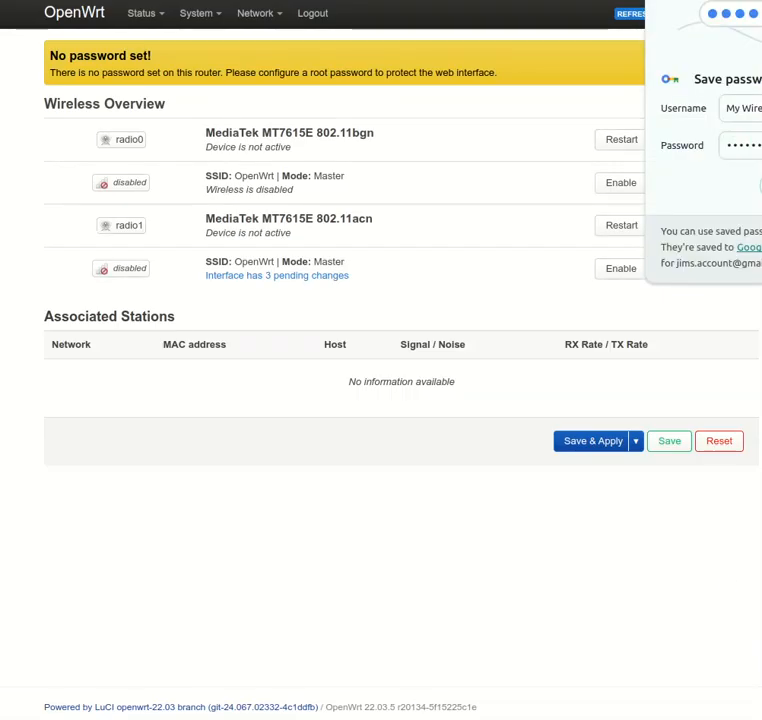
click(761, 185)
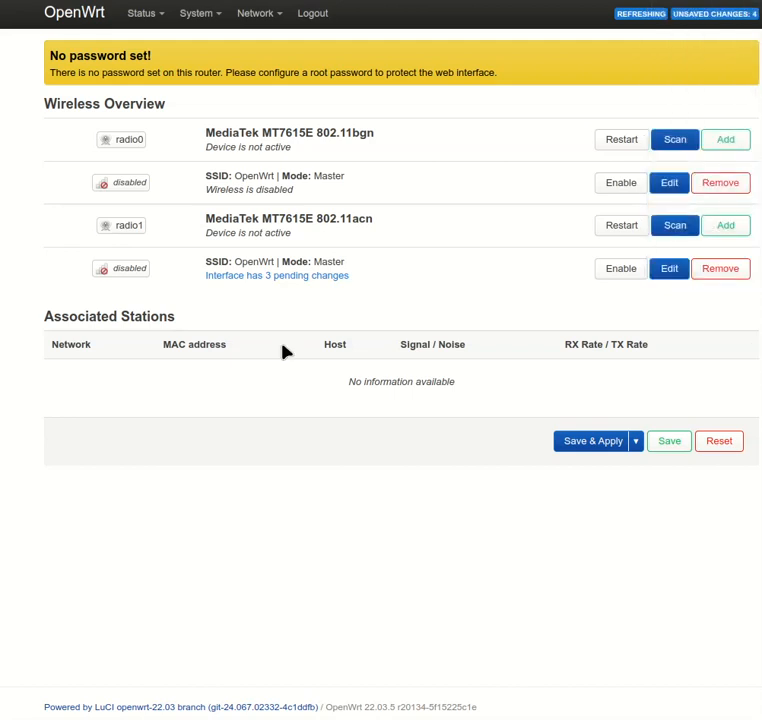
click(603, 446)
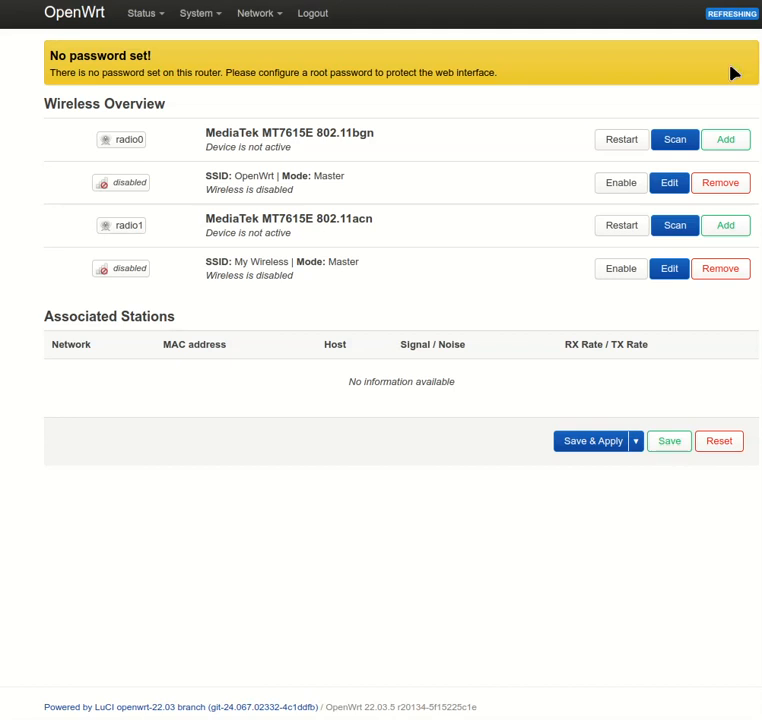
Open the Router Password page under System > Administration.
mouse_move(142, 20)
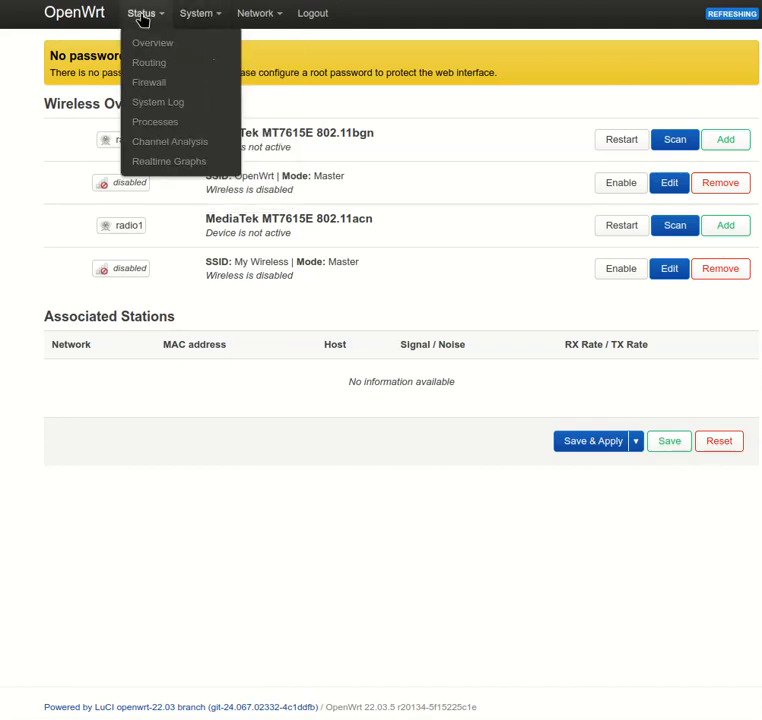
mouse_move(184, 20)
click(211, 63)
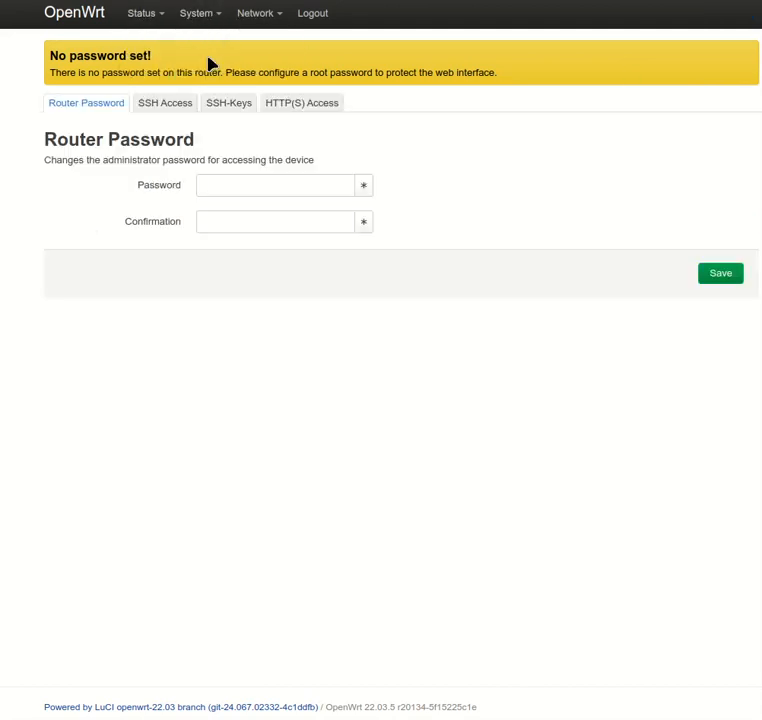
click(264, 177)
key(Escape)
Begin typing the new administrator password with it revealed in plain text.
click(316, 187)
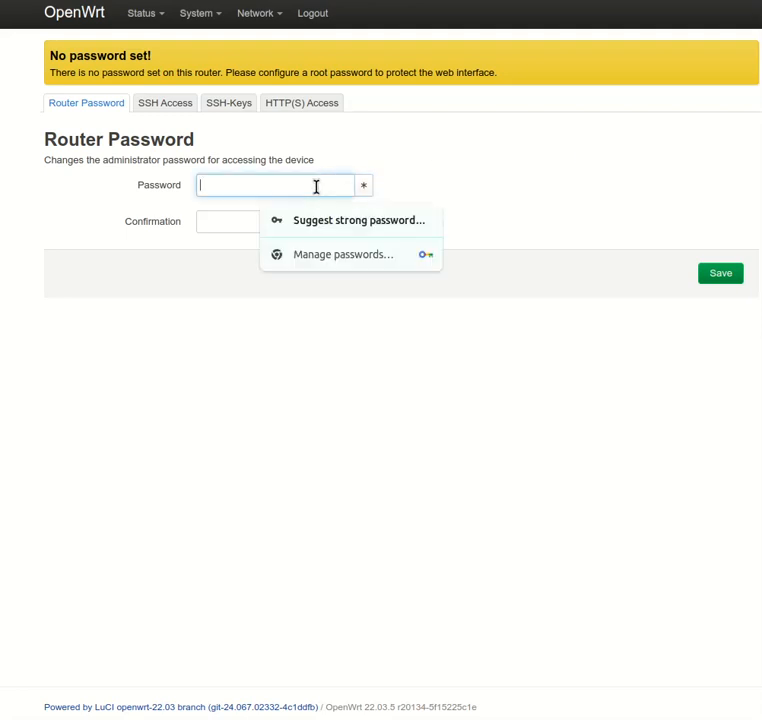
click(361, 190)
text(da)
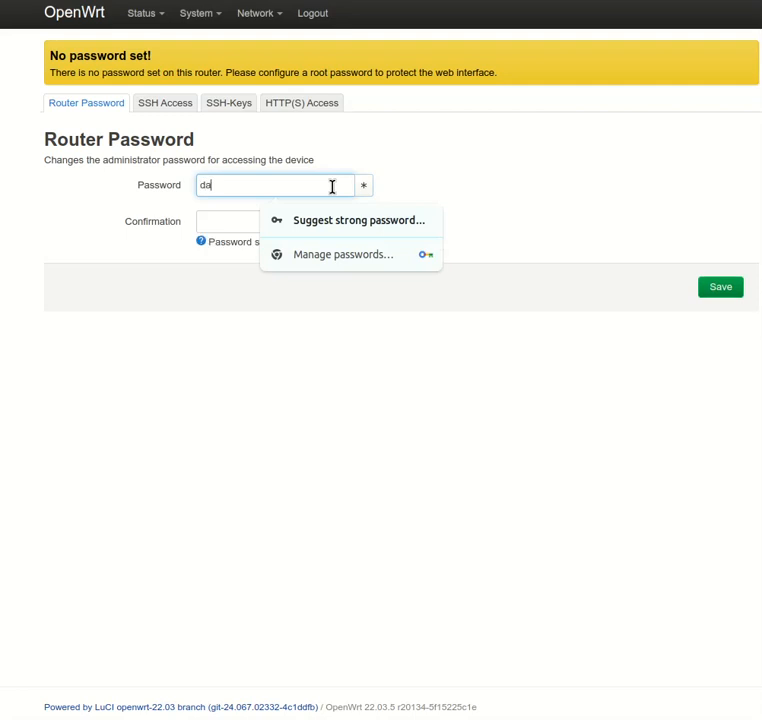
click(415, 184)
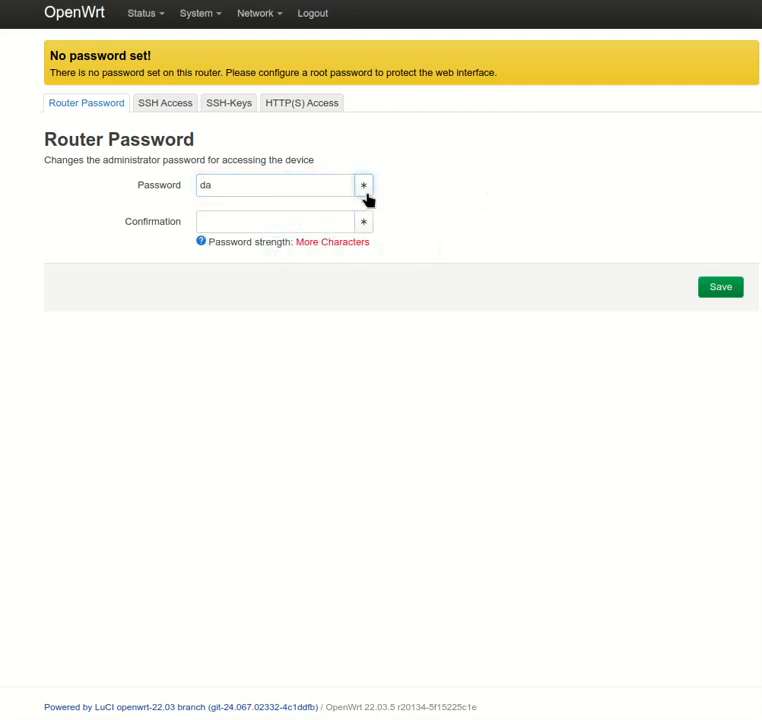